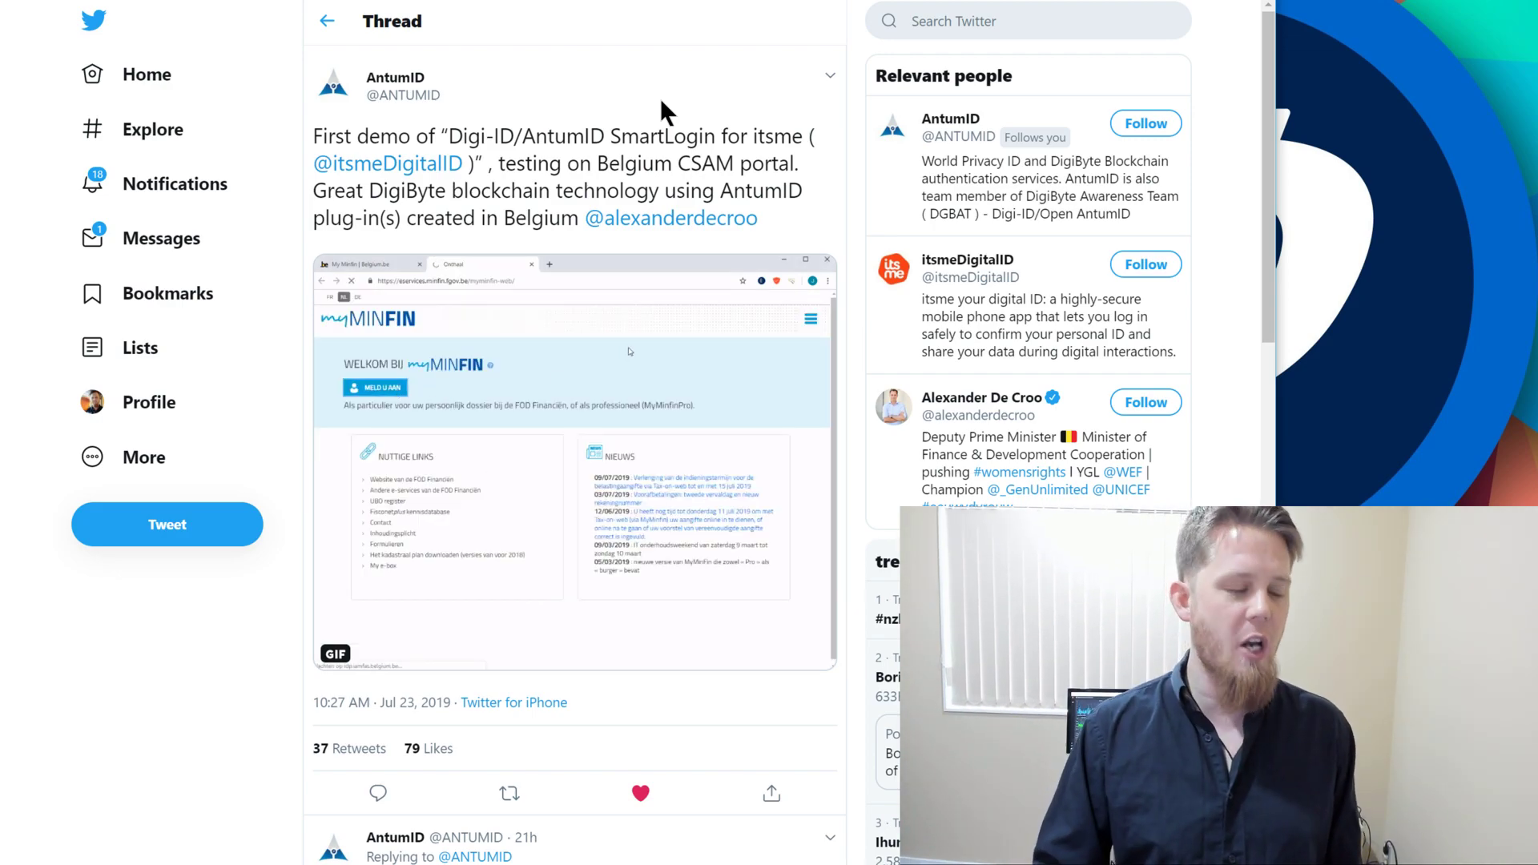
pyautogui.scroll(-2, 660, 98)
pyautogui.scroll(-1, 659, 98)
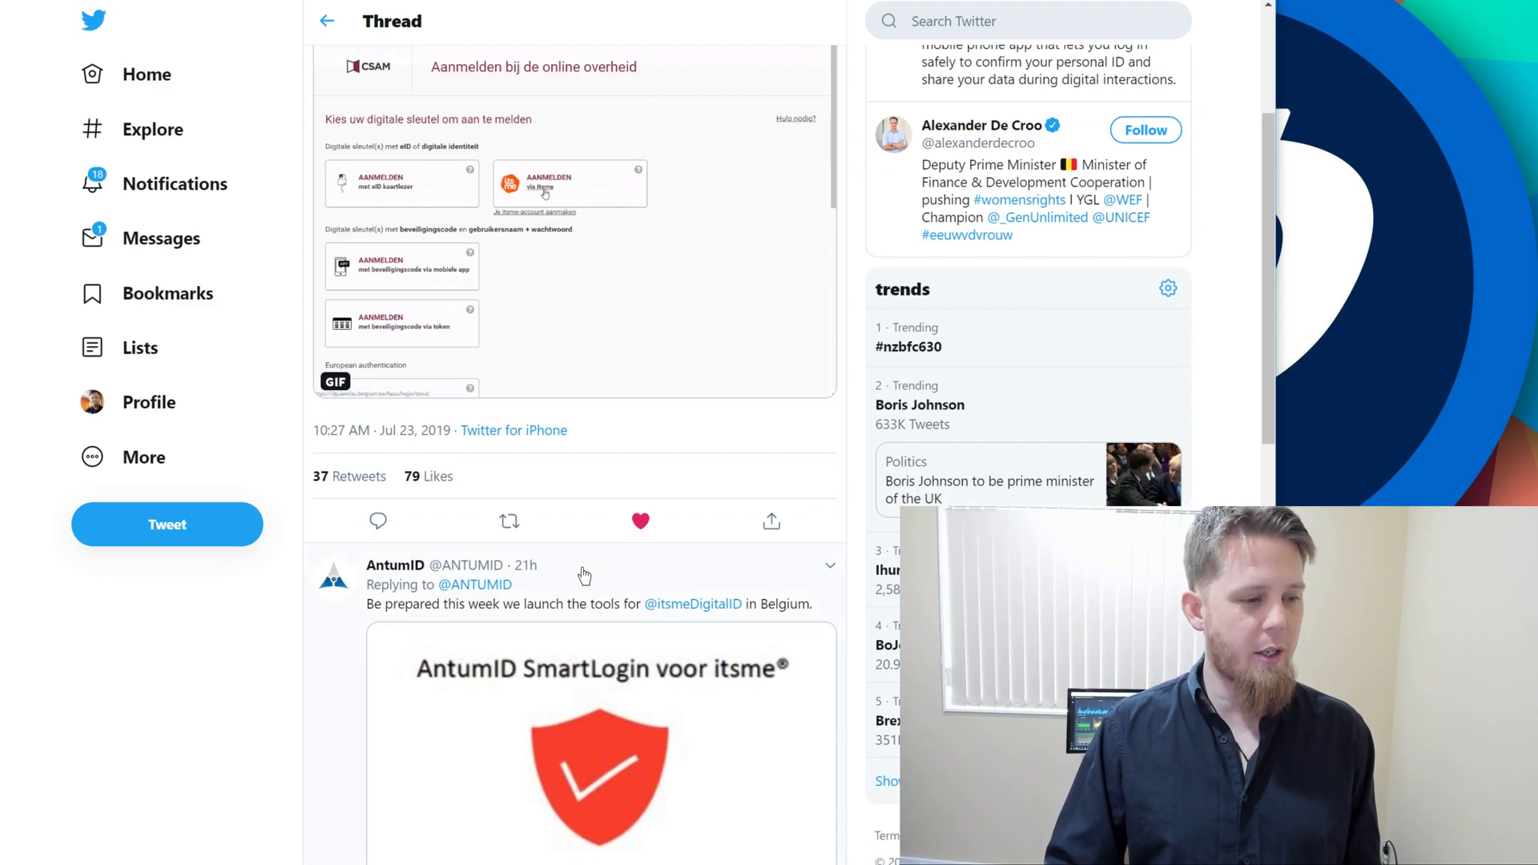
pyautogui.scroll(-2, 722, 481)
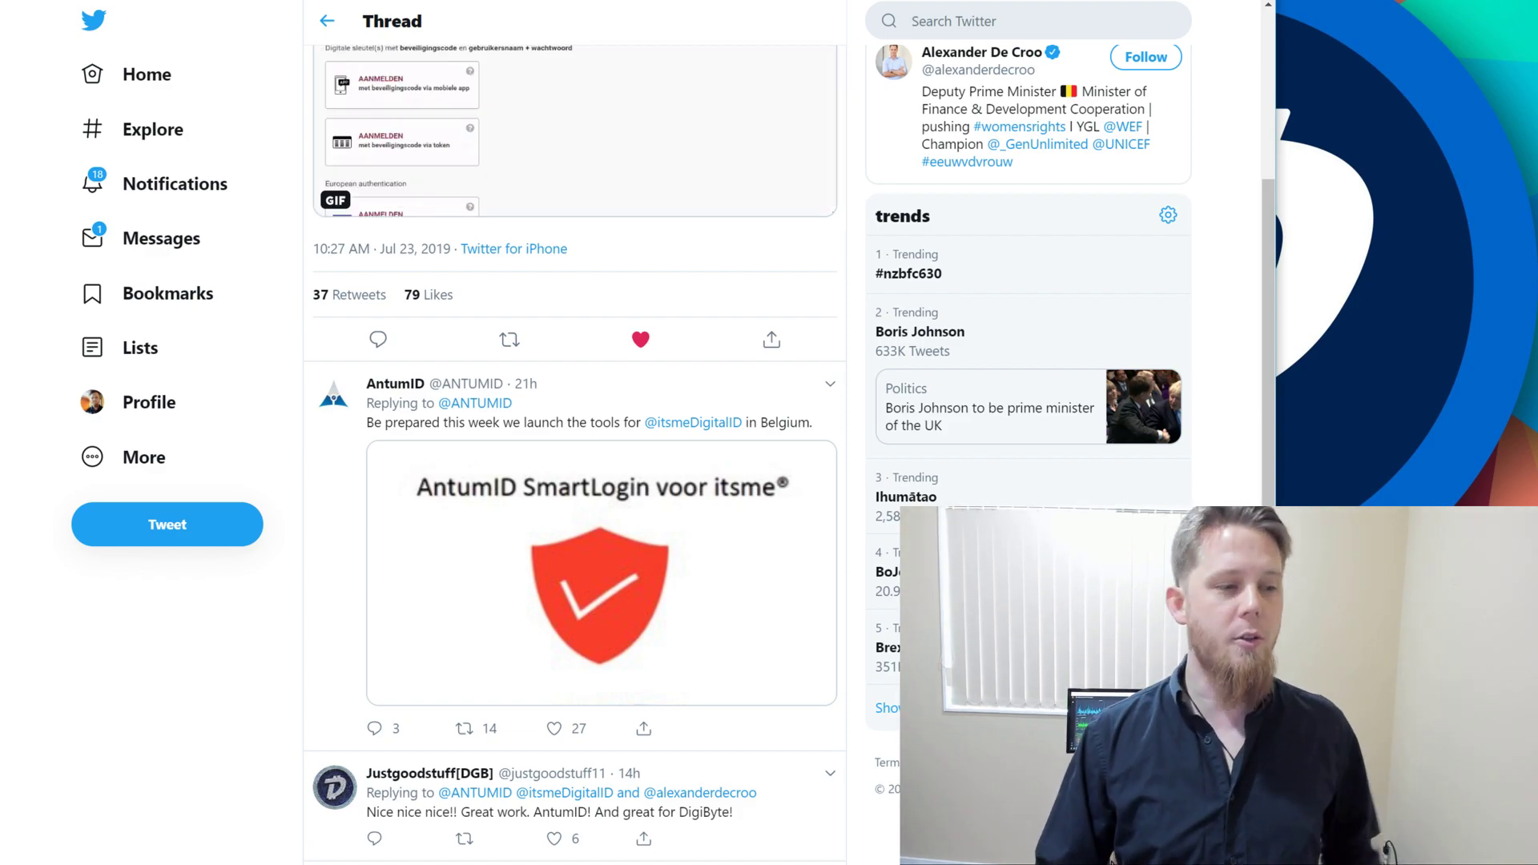
pyautogui.scroll(5, 842, 397)
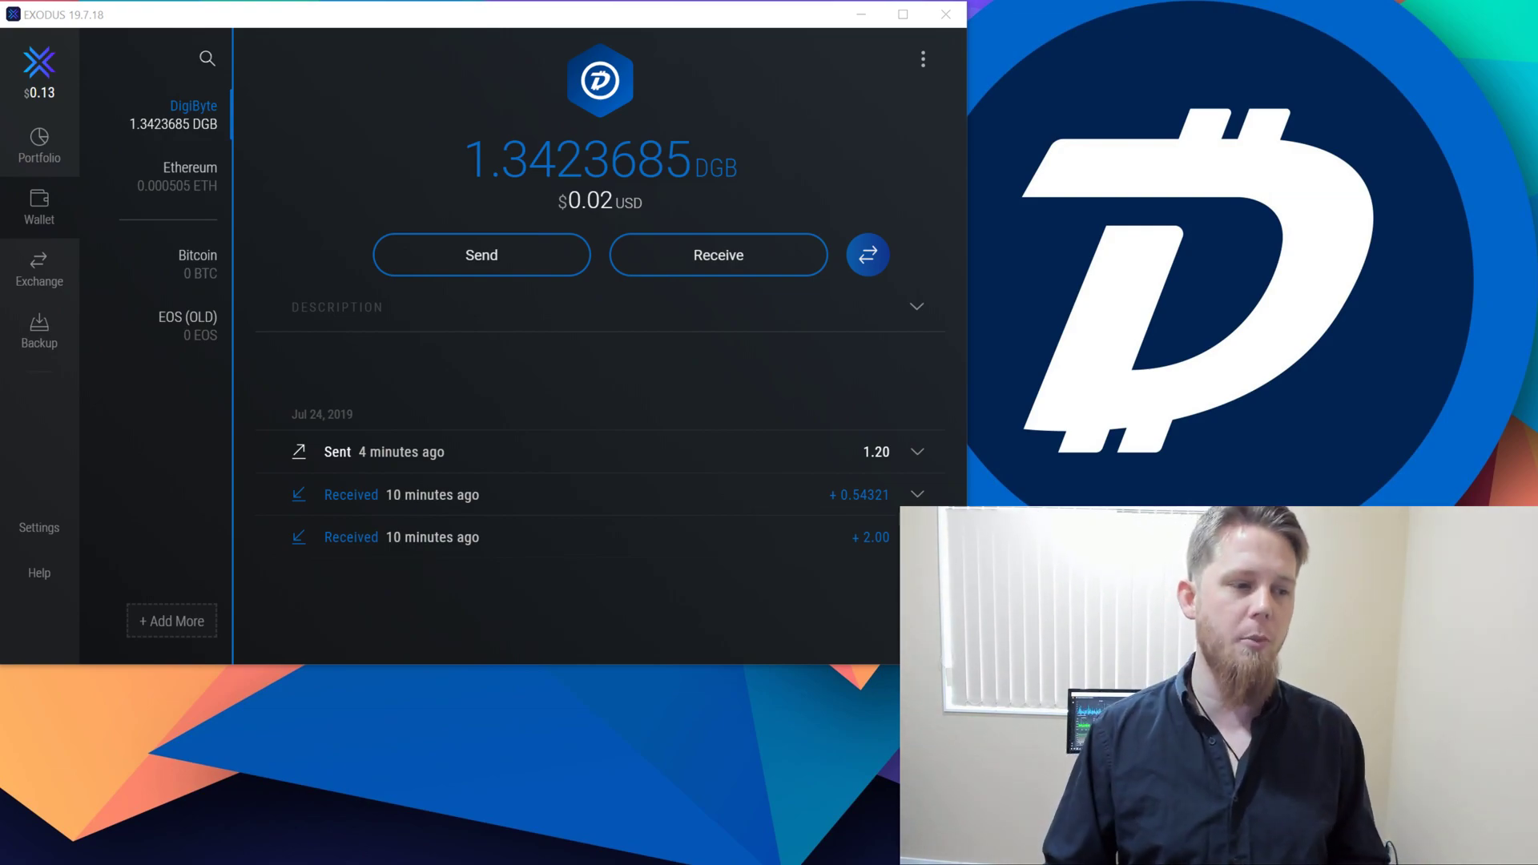
pyautogui.click(787, 247)
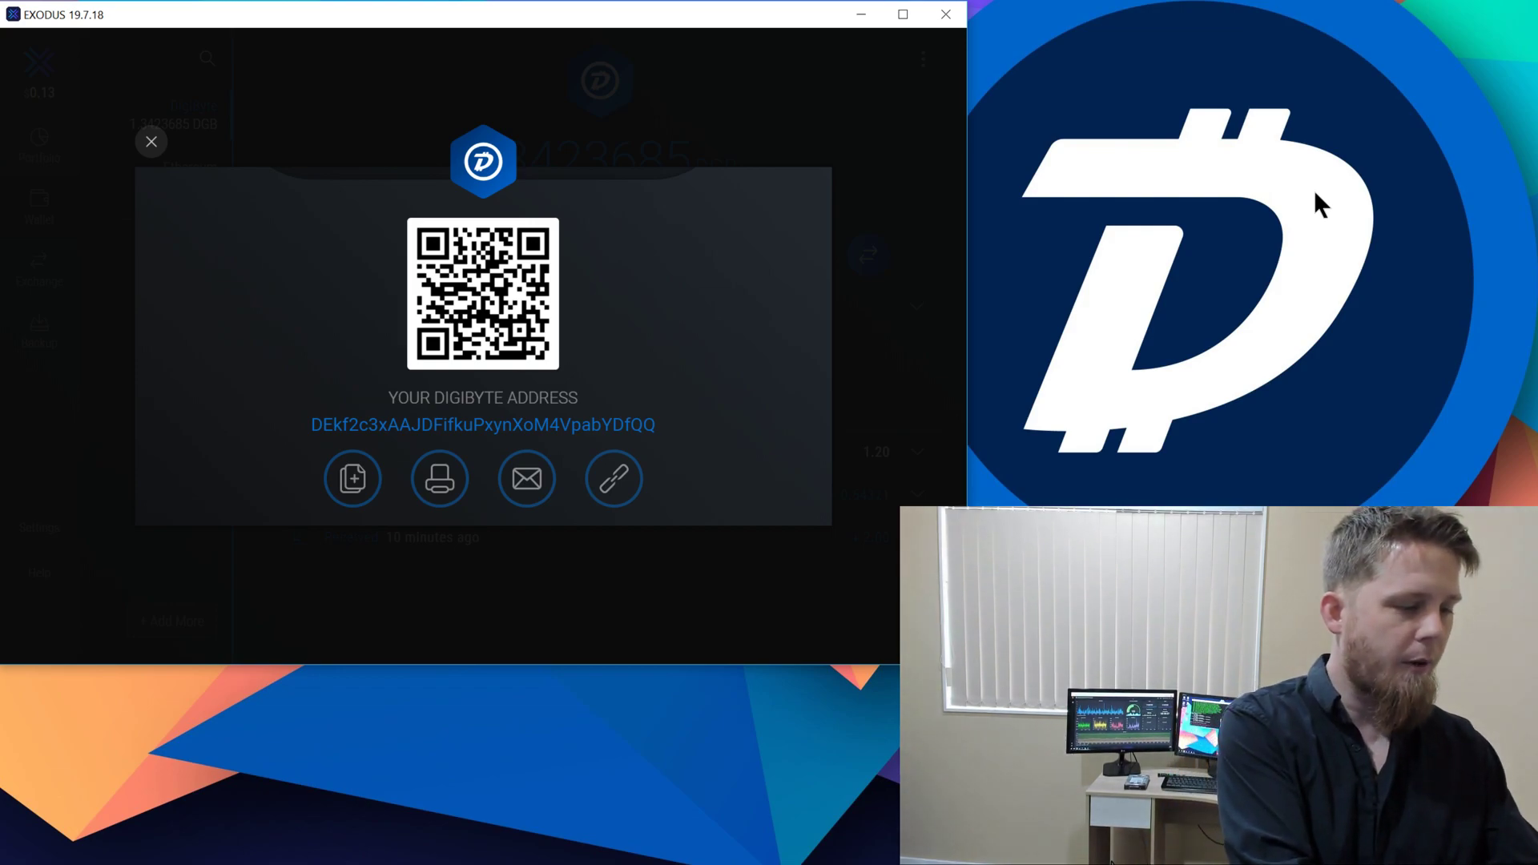
# - Close the receiving-address view to watch for the incoming 1.23445 DGB transaction
pyautogui.click(153, 147)
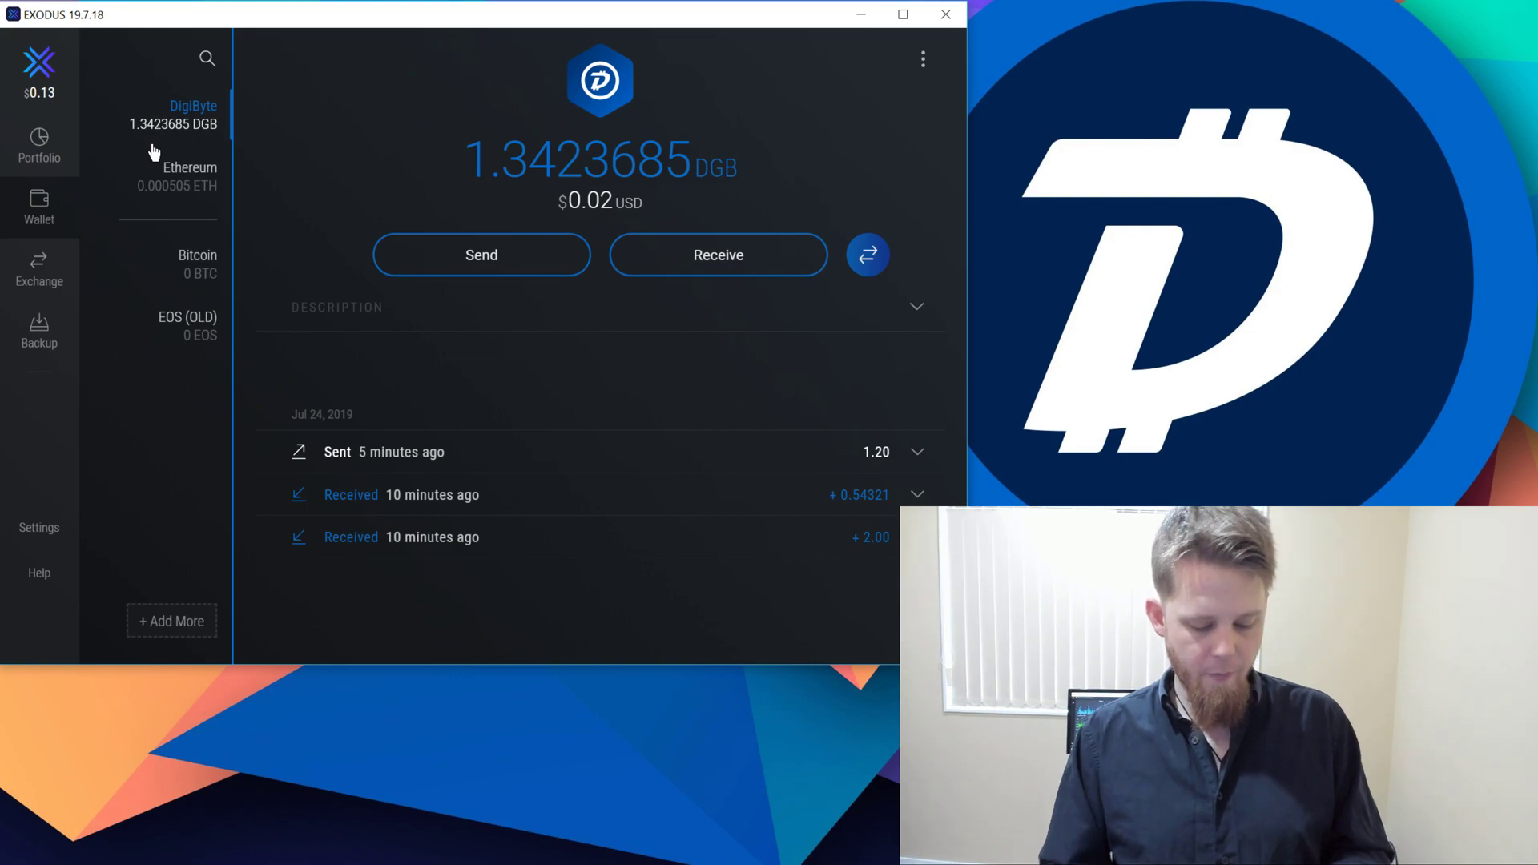